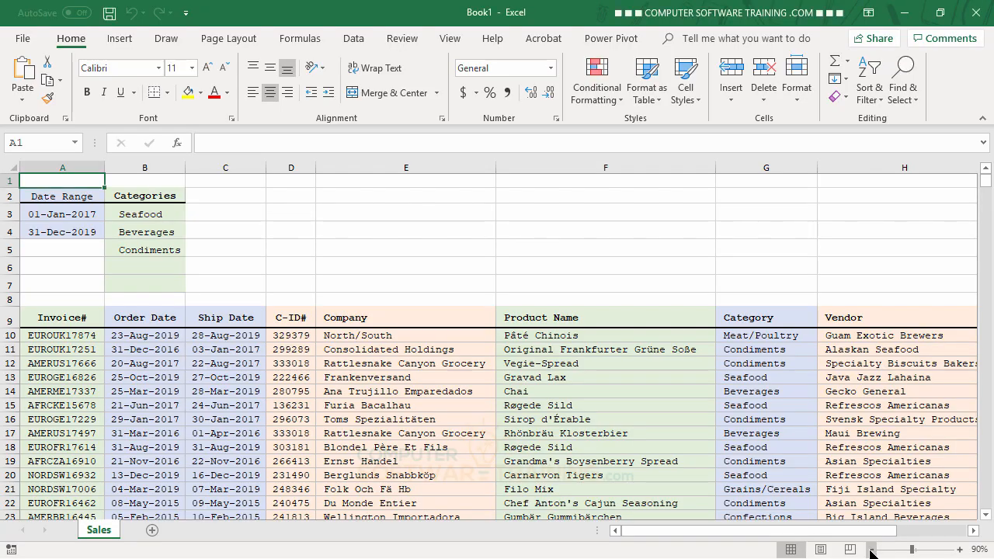
Select the sales records from A10 across to column J down to row 601.
left_click(871, 549)
left_click(871, 549)
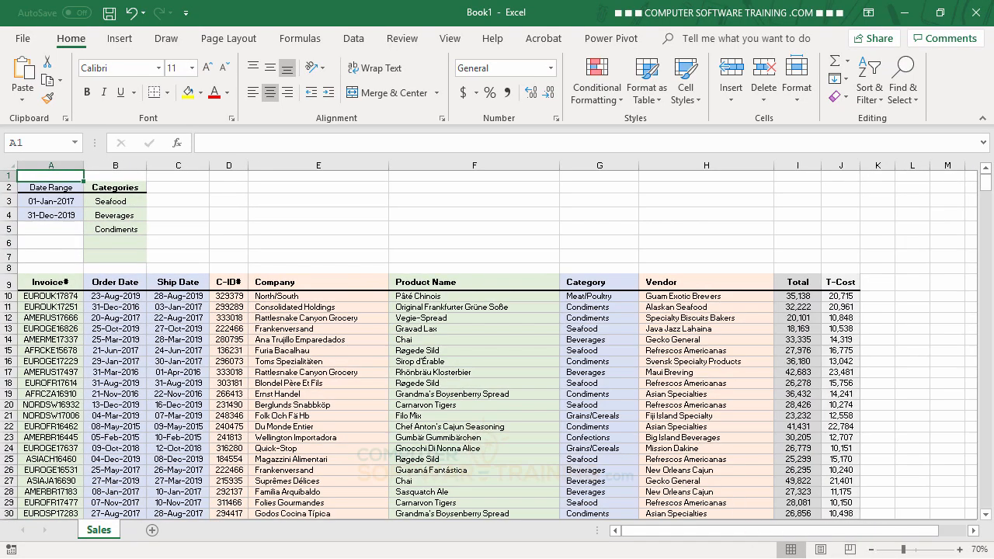
left_click(959, 549)
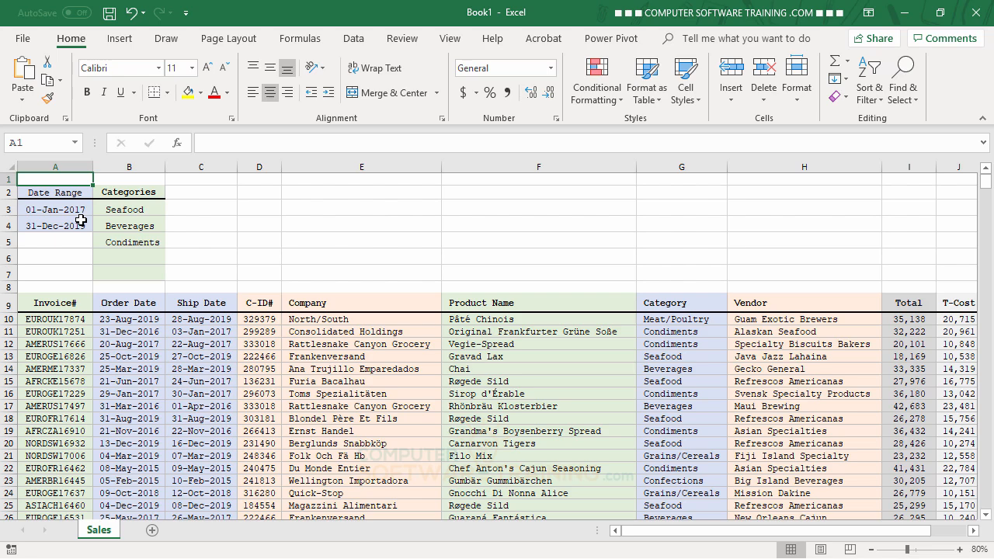
left_click(43, 321)
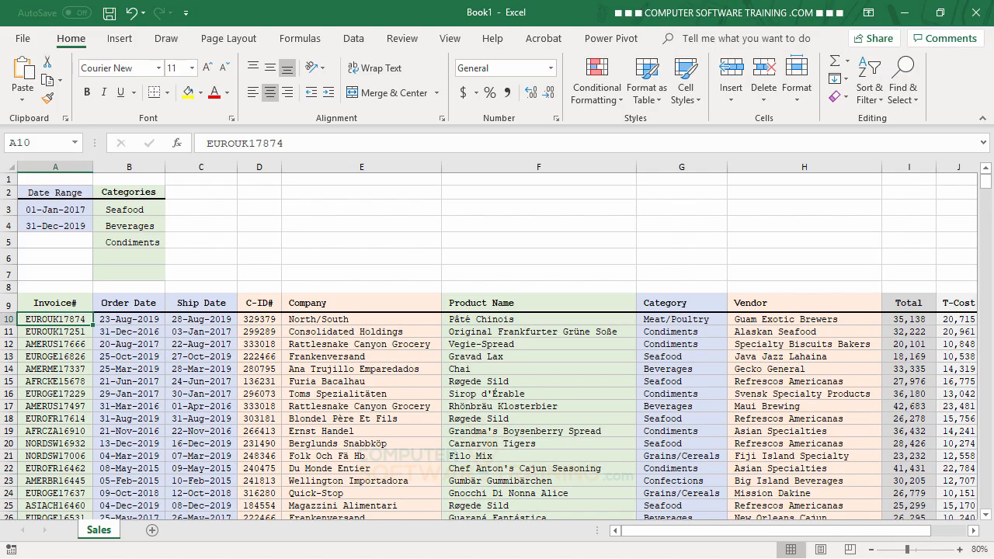
key("ctrl+shift+Right")
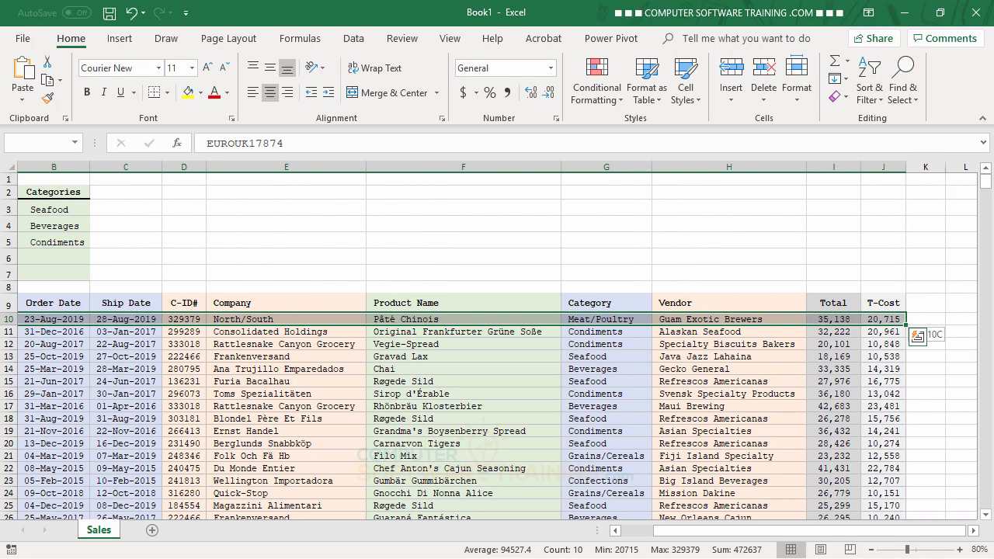
key("ctrl+shift+Down")
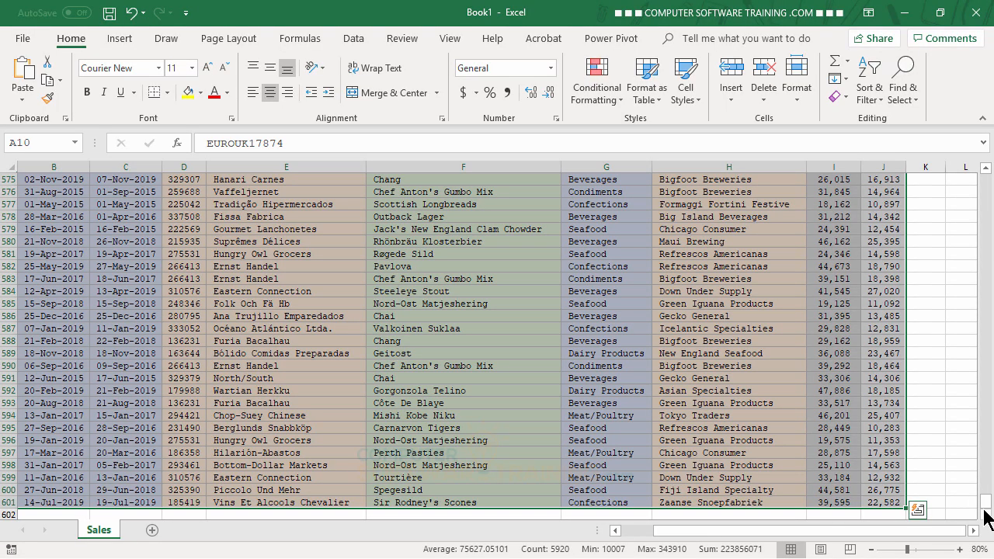
left_click_drag(986, 513, 971, 190)
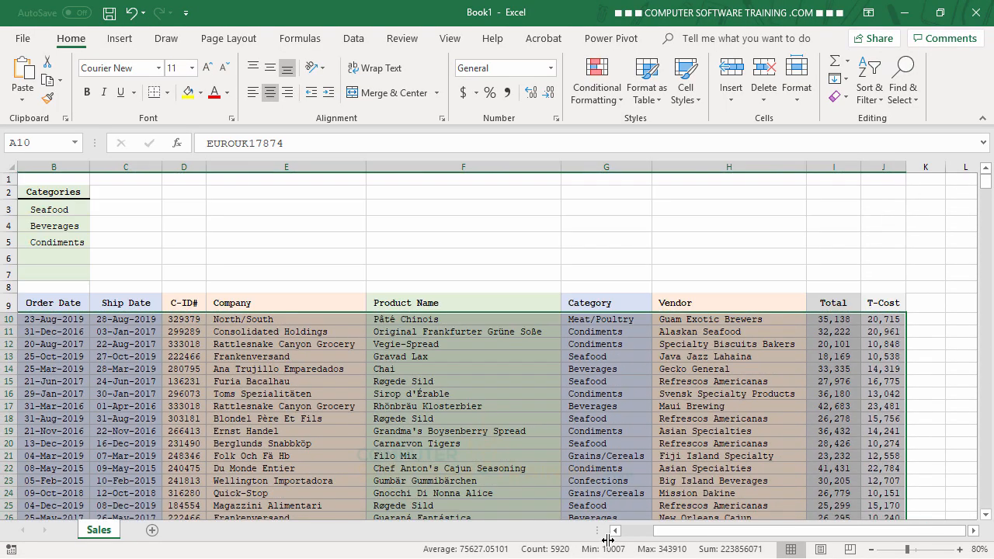
left_click_drag(665, 532, 628, 537)
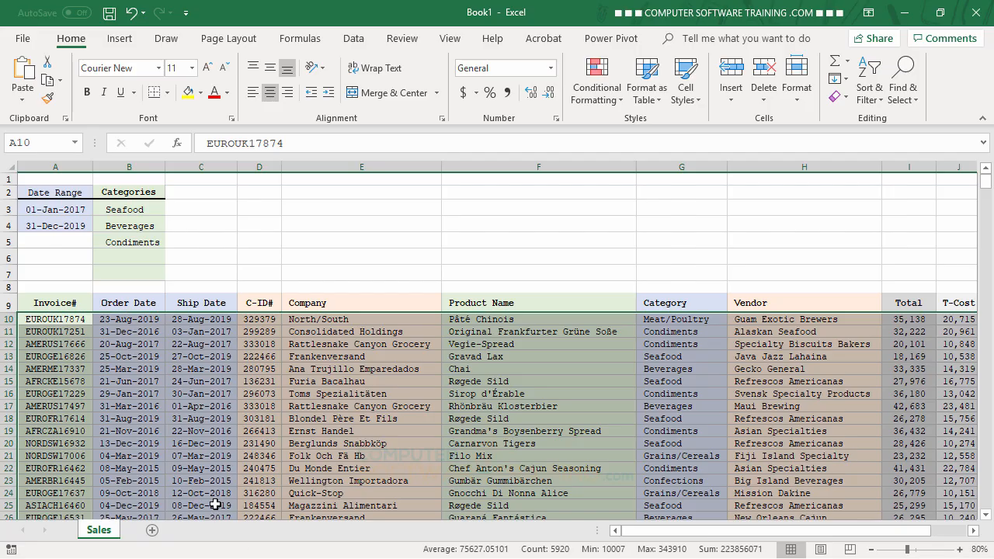
Create a formula-based conditional formatting rule =AND($B10>=$A$3,$B10<=$A$4,MATCH($G10,$B$3:$B$7,0)).
left_click(596, 99)
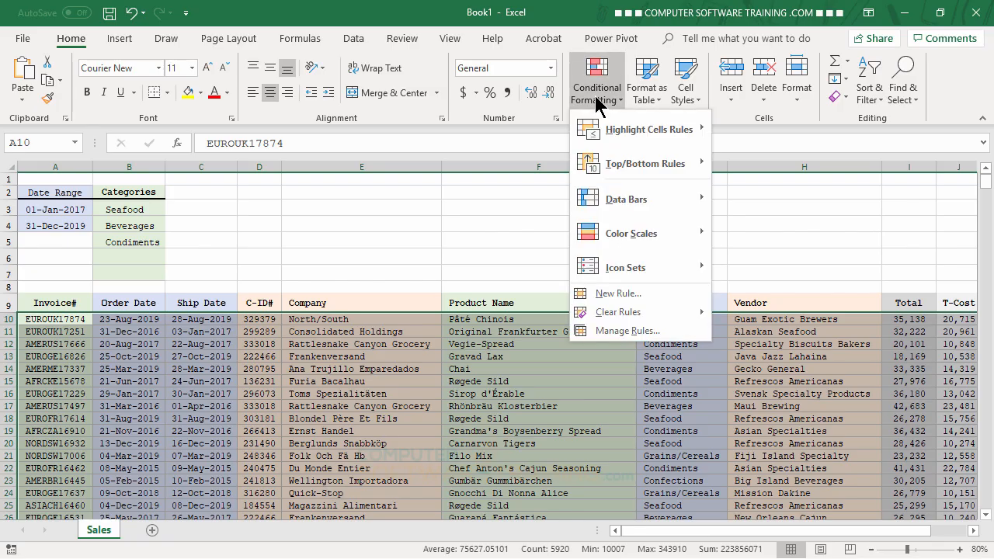
left_click(620, 294)
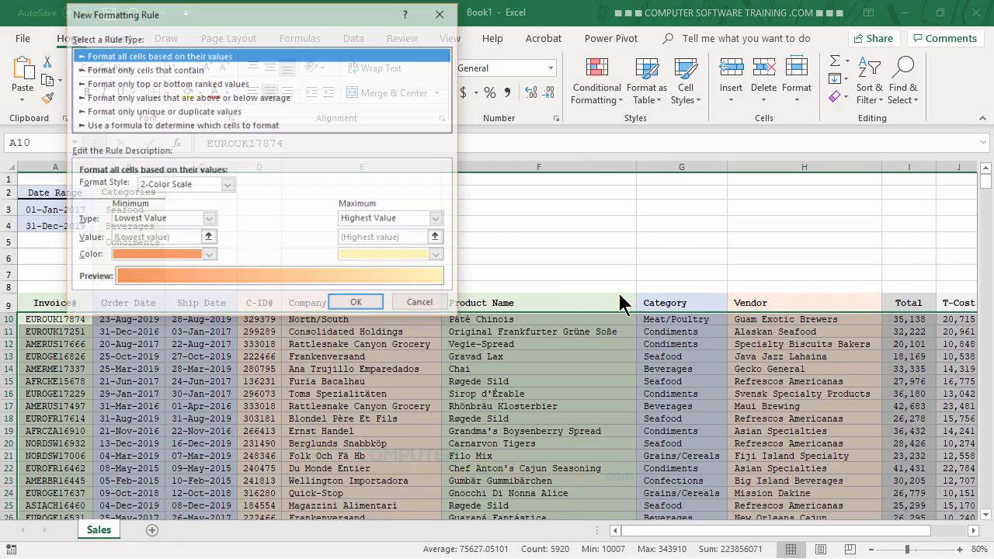
left_click(171, 125)
left_click(155, 188)
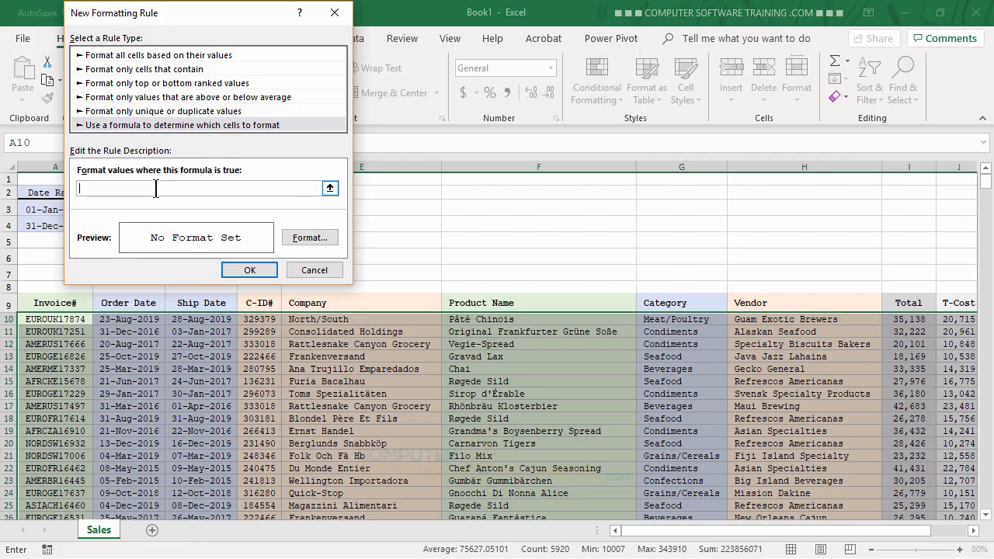
type("=AND(")
type("0>=$")
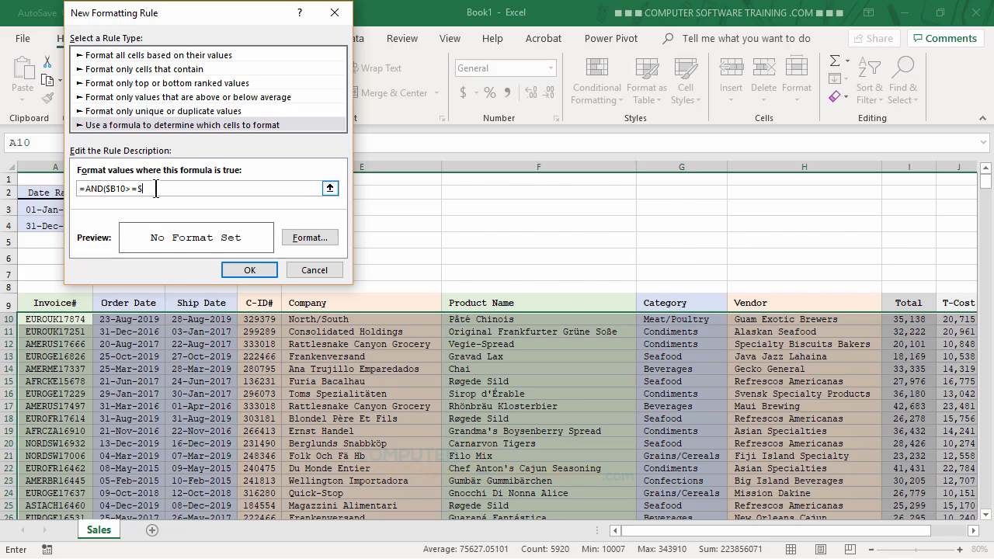
type("A$3")
left_click_drag(265, 17, 544, 17)
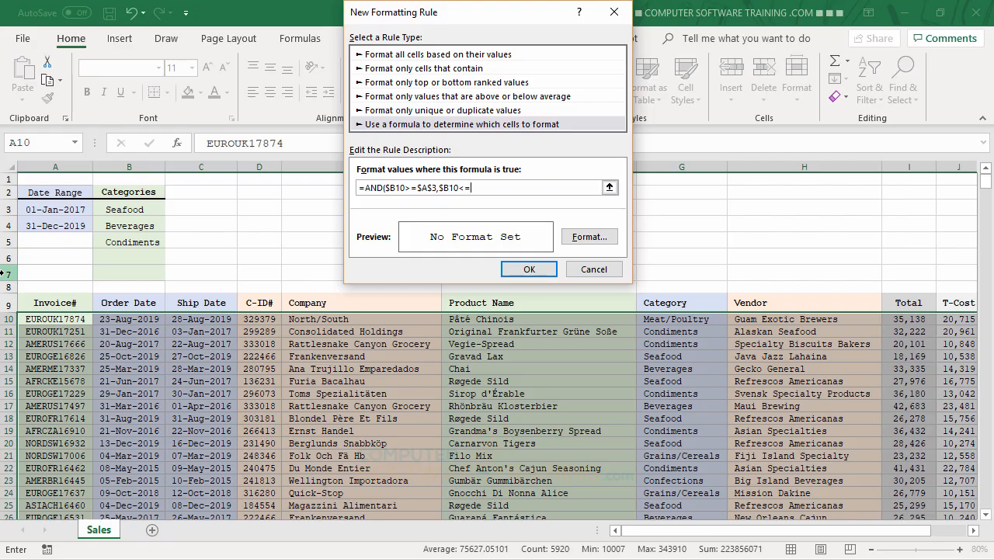
left_click(59, 226)
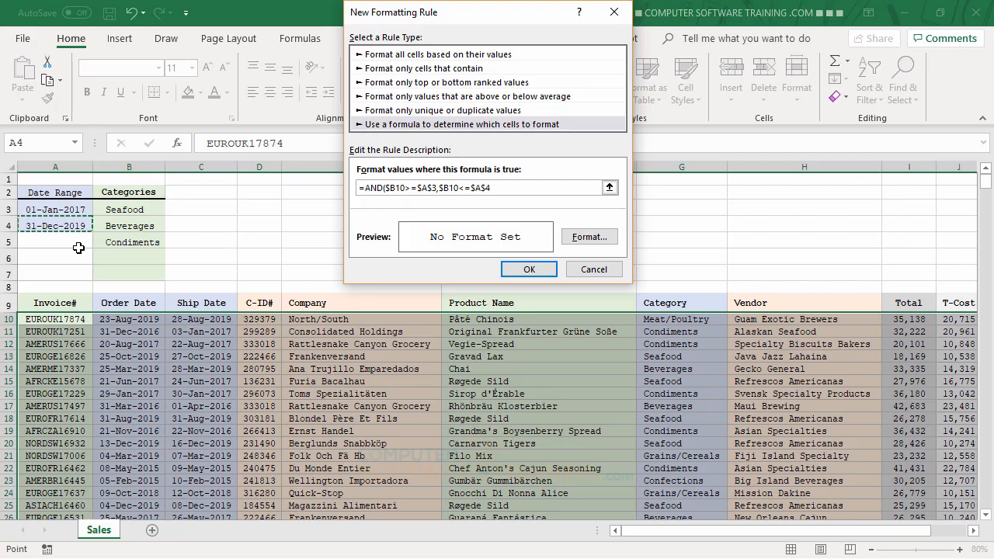
type(",MATCH($G10,")
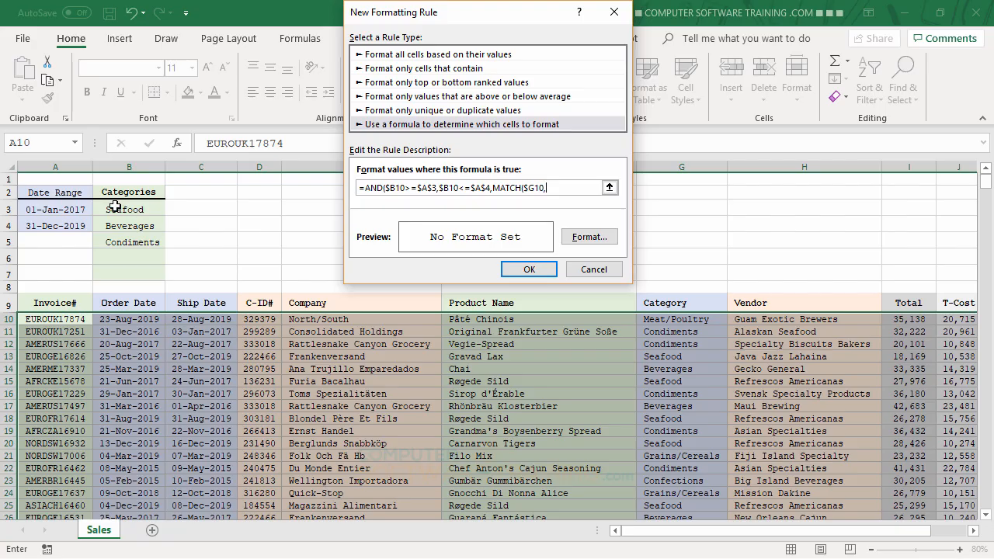
left_click_drag(131, 210, 140, 278)
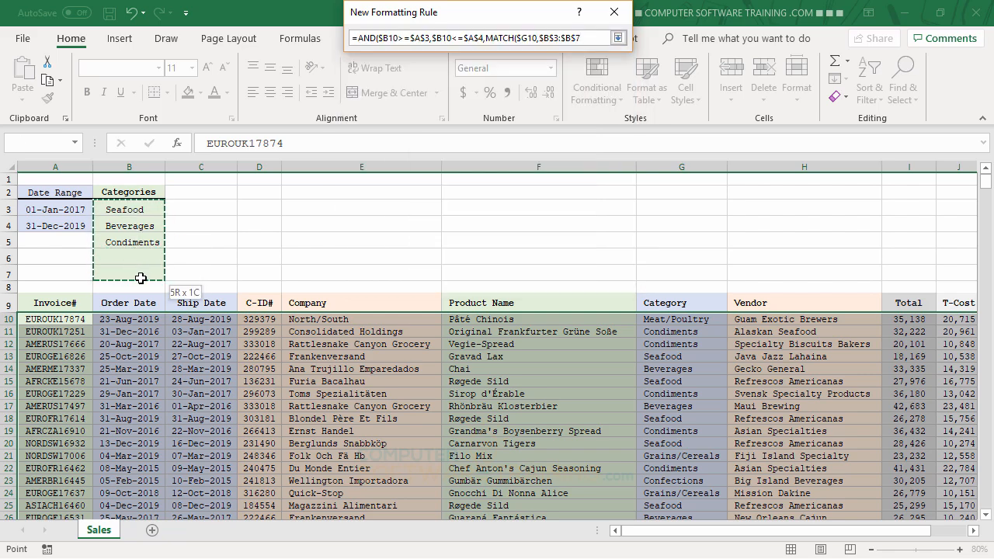
left_click_drag(141, 278, 138, 271)
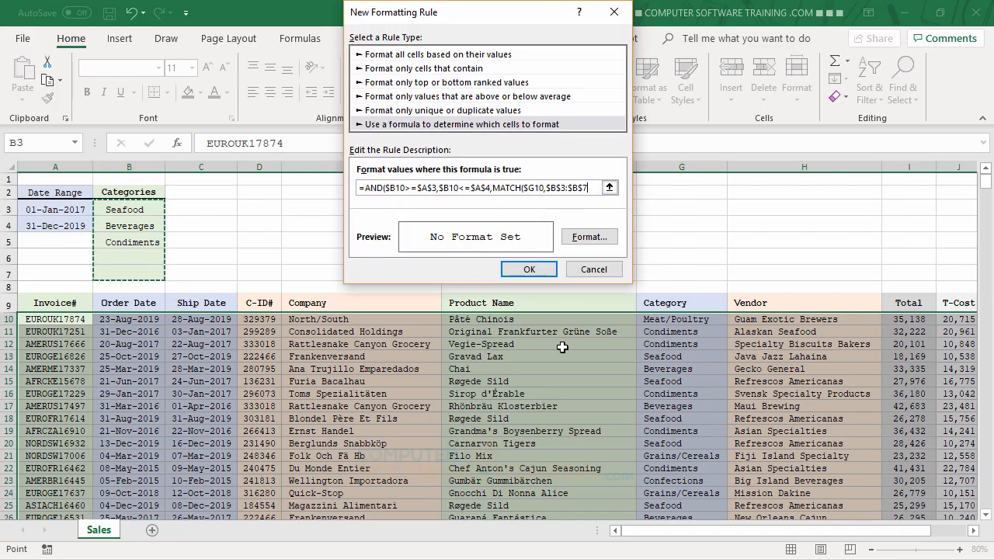
type(",")
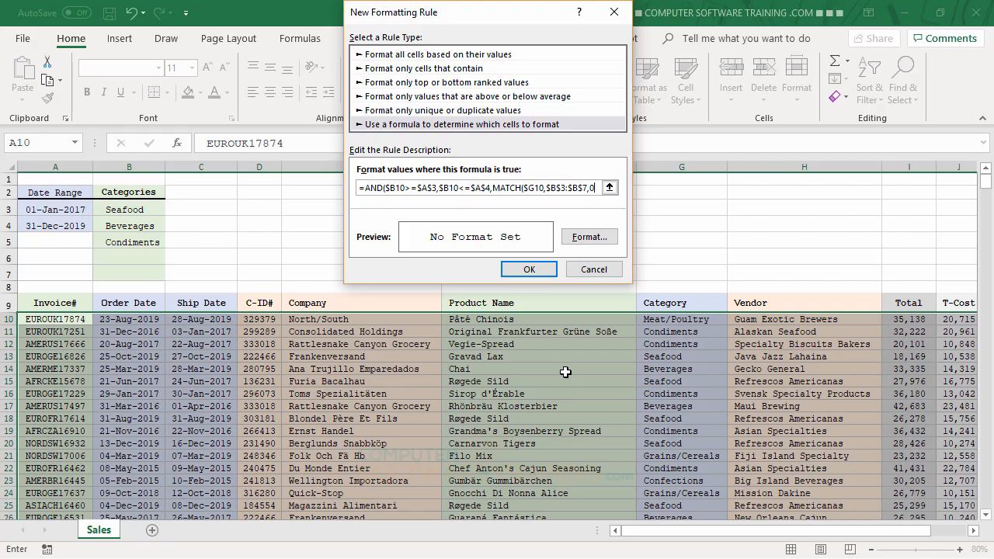
type("0))")
Give the rule a light gold fill format and apply it.
left_click(587, 235)
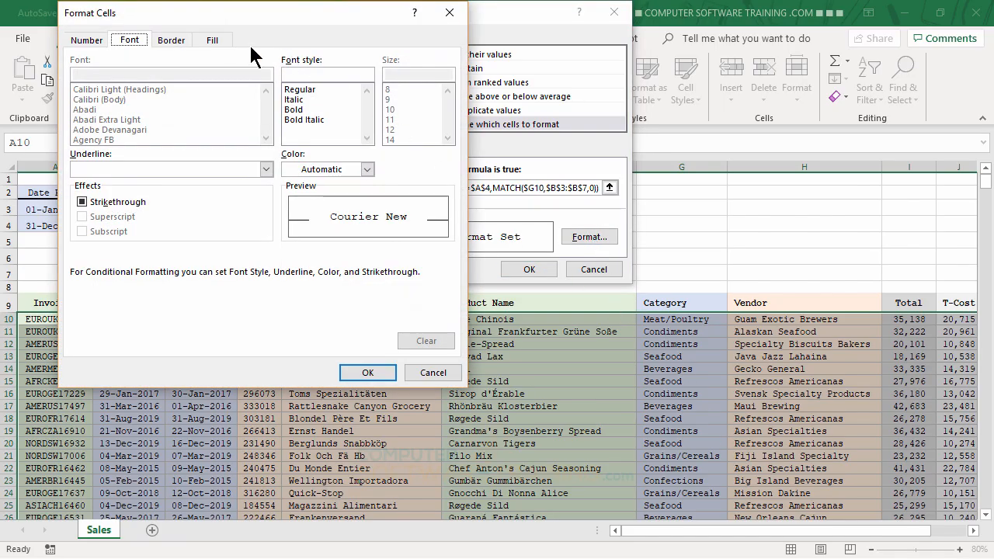
left_click(215, 37)
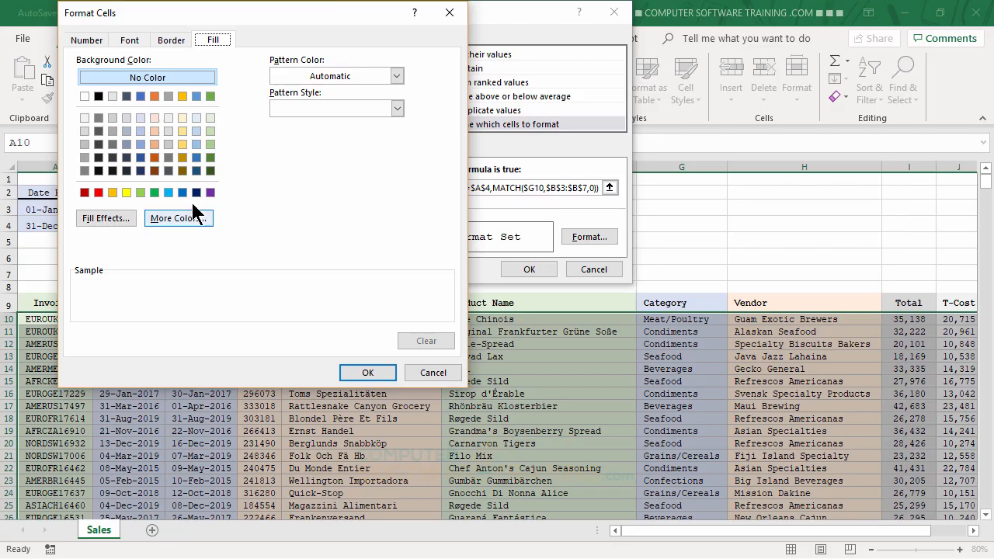
left_click(183, 145)
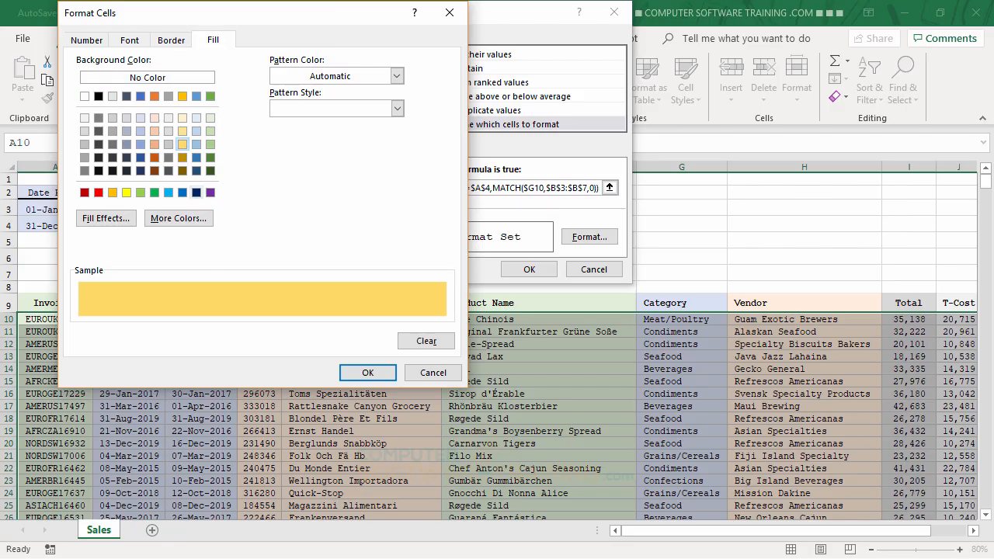
left_click(365, 374)
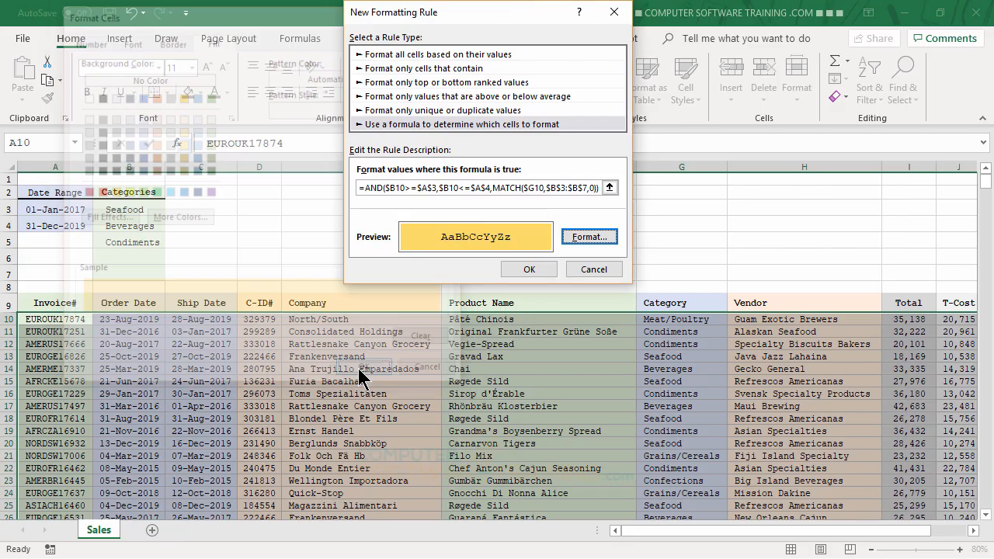
left_click(528, 269)
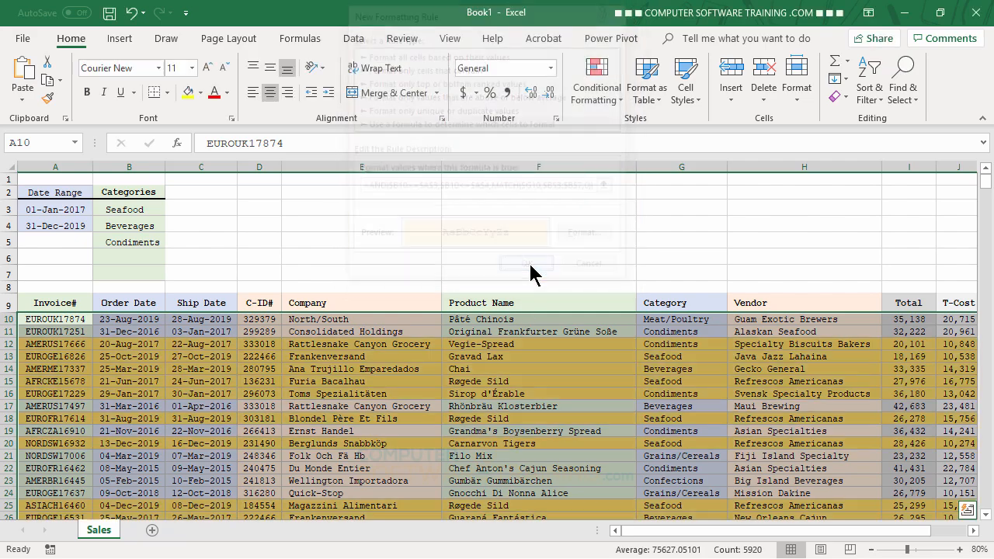
Delete Condiments from the categories list.
left_click(540, 380)
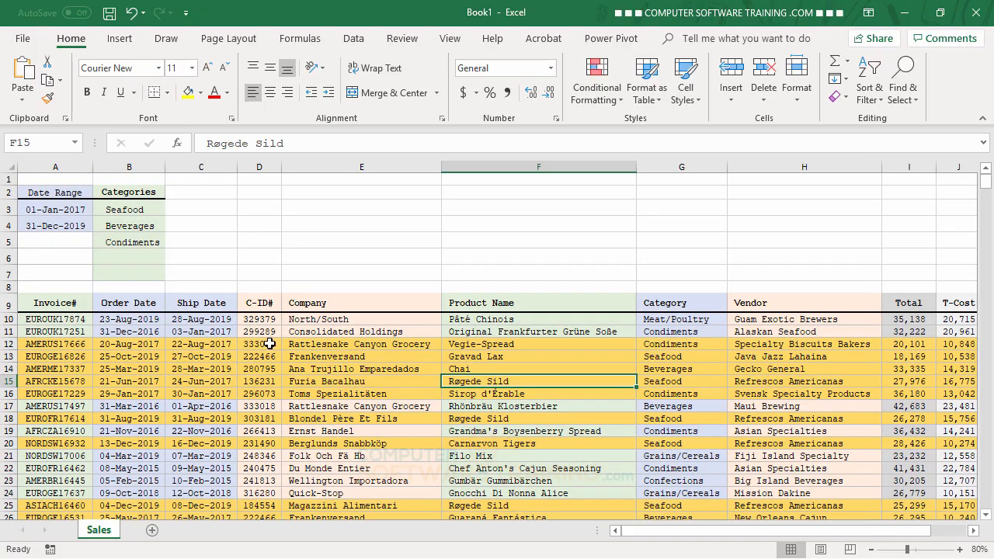
left_click(142, 244)
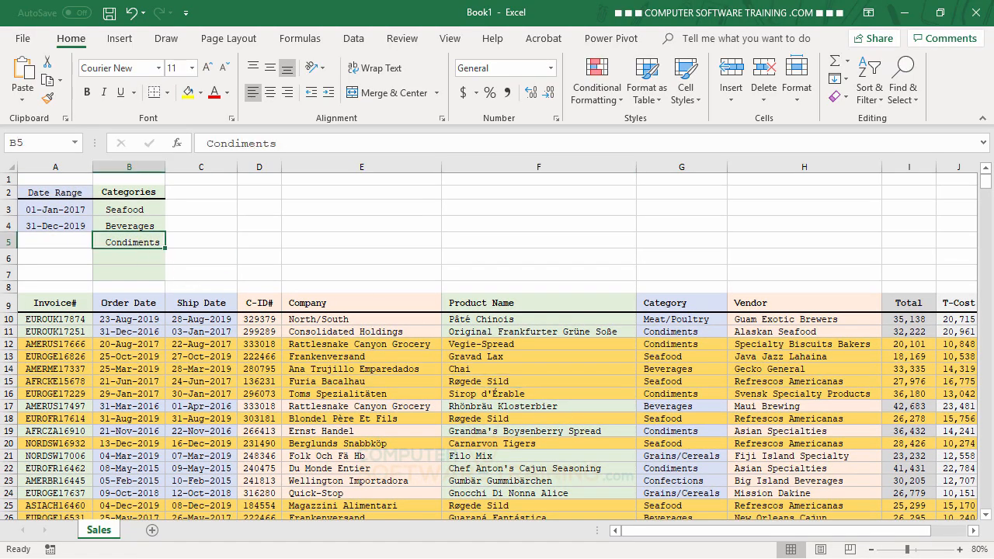
key("Delete")
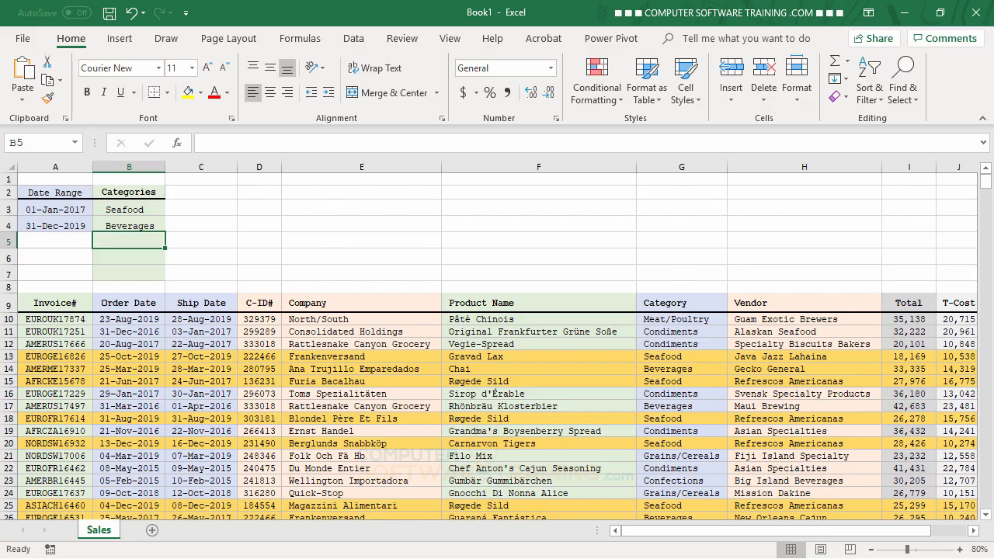
Change the end date of the date range to 12/31/2017.
left_click(65, 226)
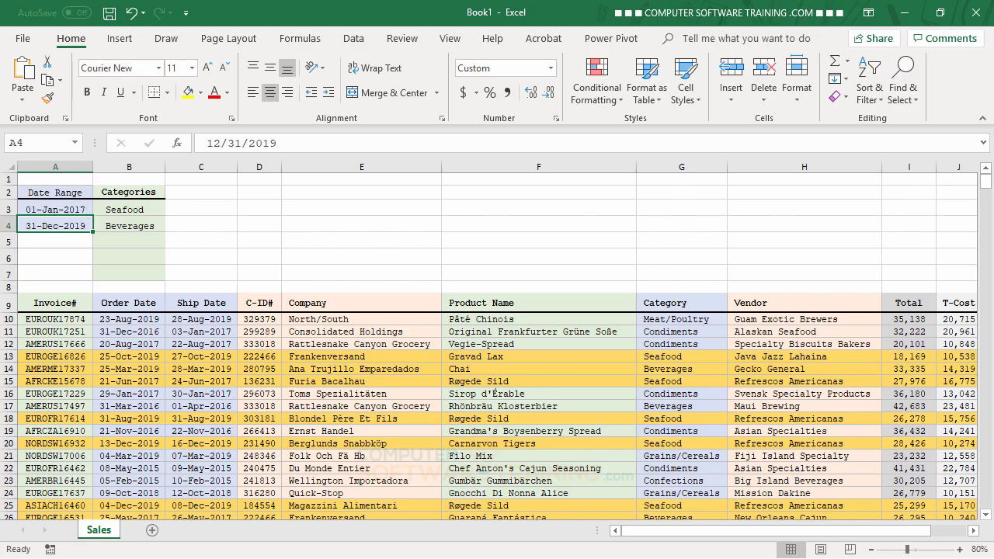
type("12/")
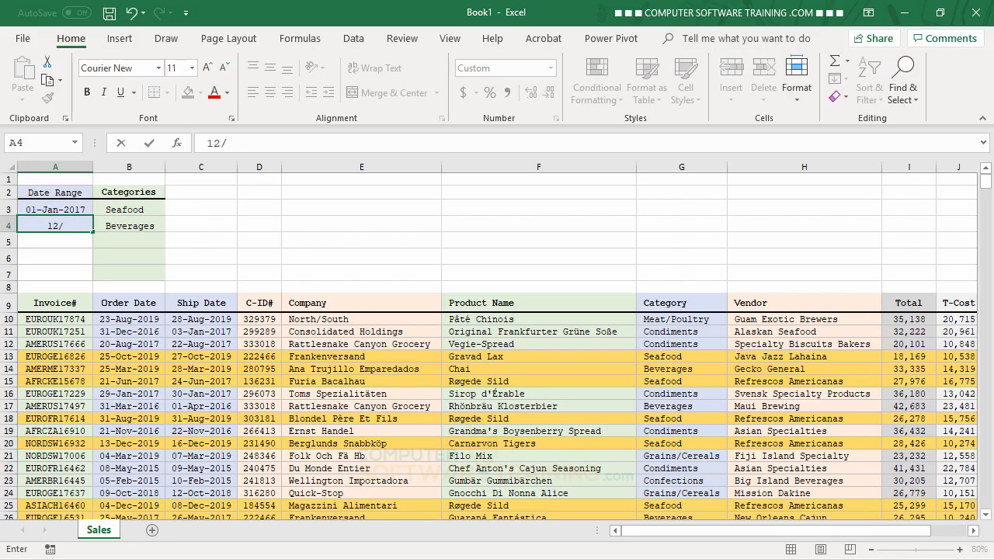
type("31/2017")
key("Return")
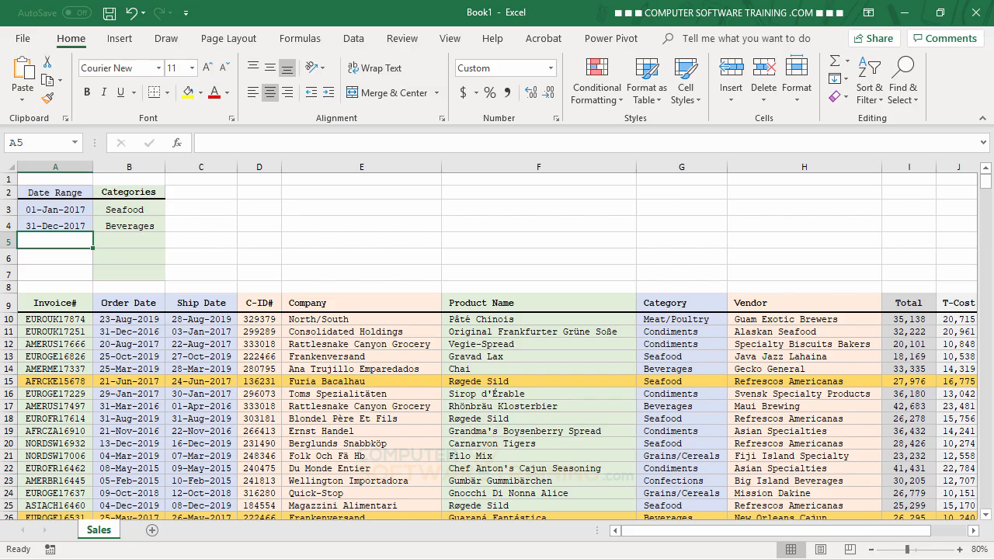
scroll(523, 419, "down", 13)
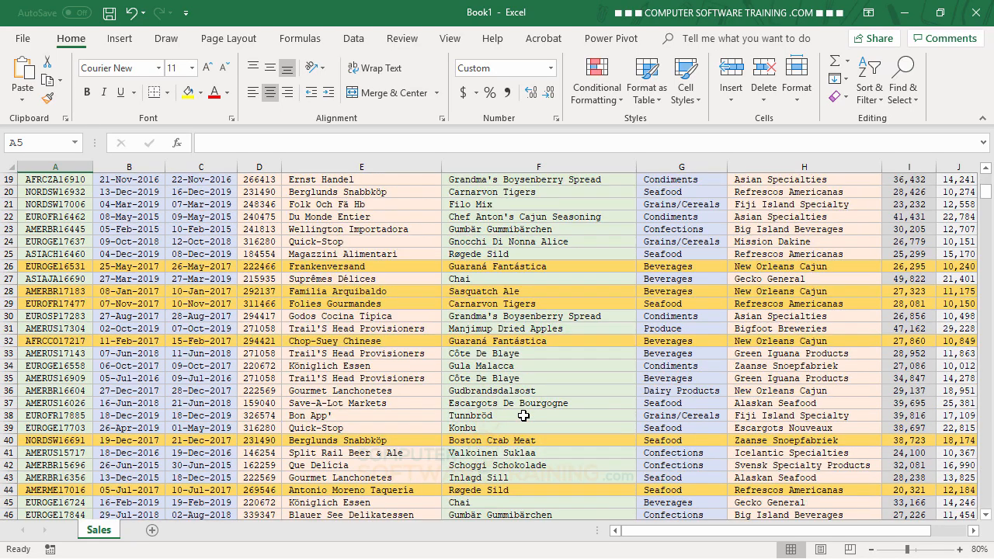
scroll(523, 415, "down", 8)
scroll(523, 415, "up", 11)
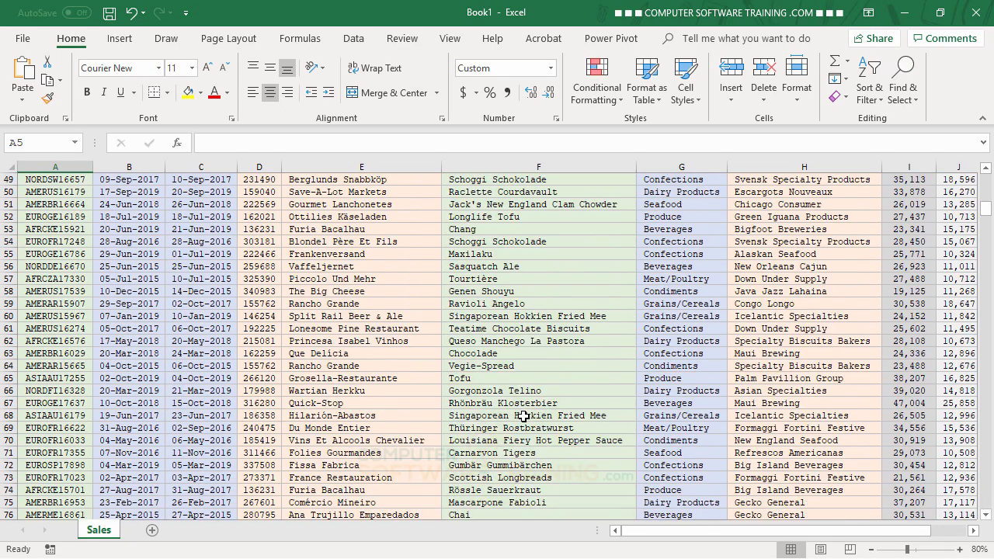
scroll(524, 417, "up", 10)
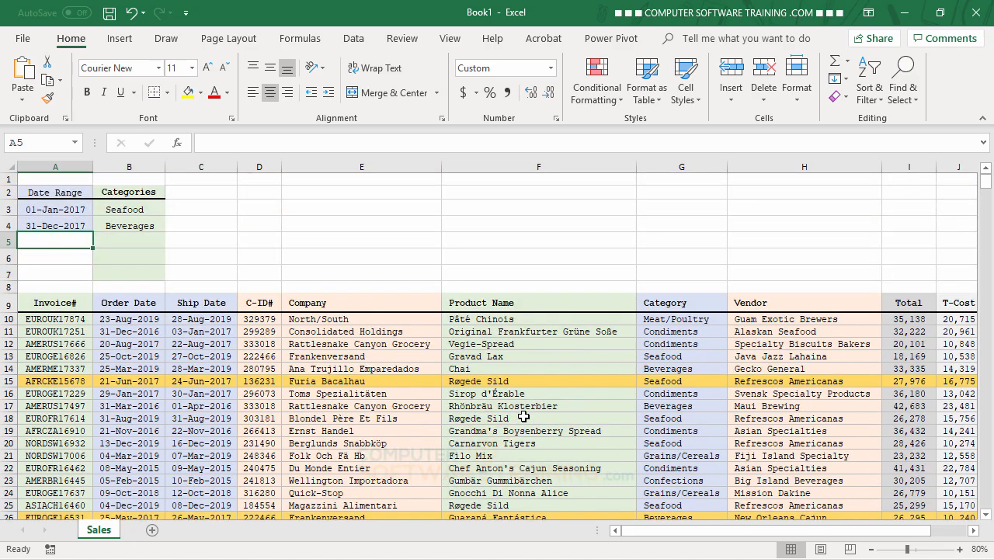